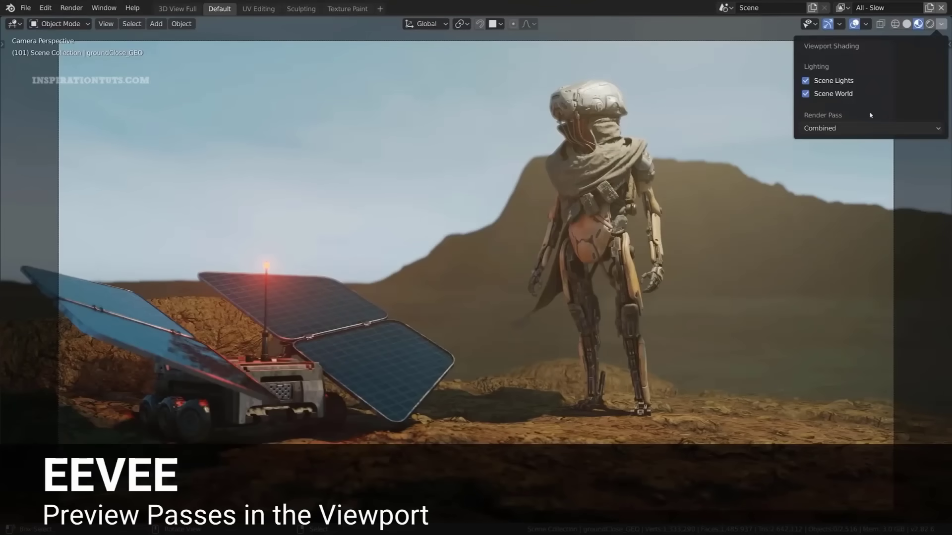
Switch the viewport render pass preview from Combined to Normal
click(858, 129)
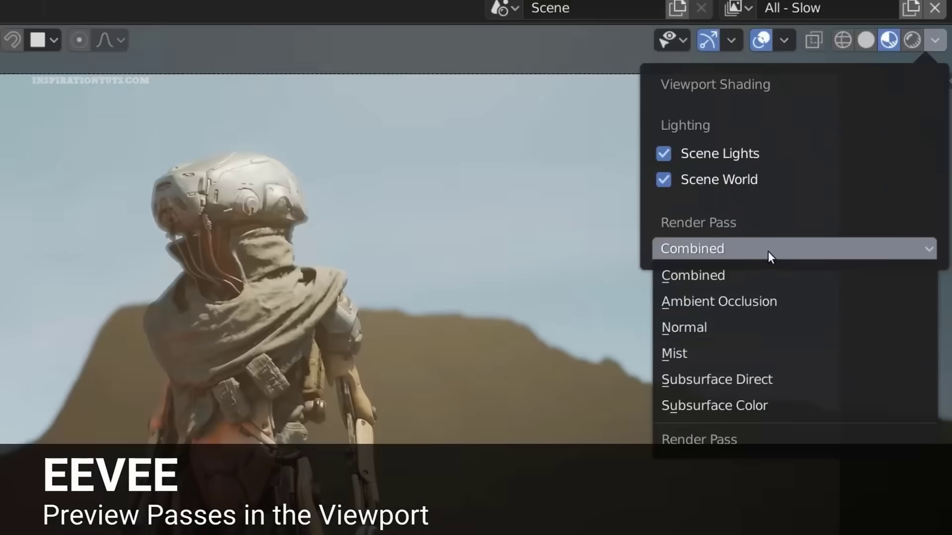
click(733, 327)
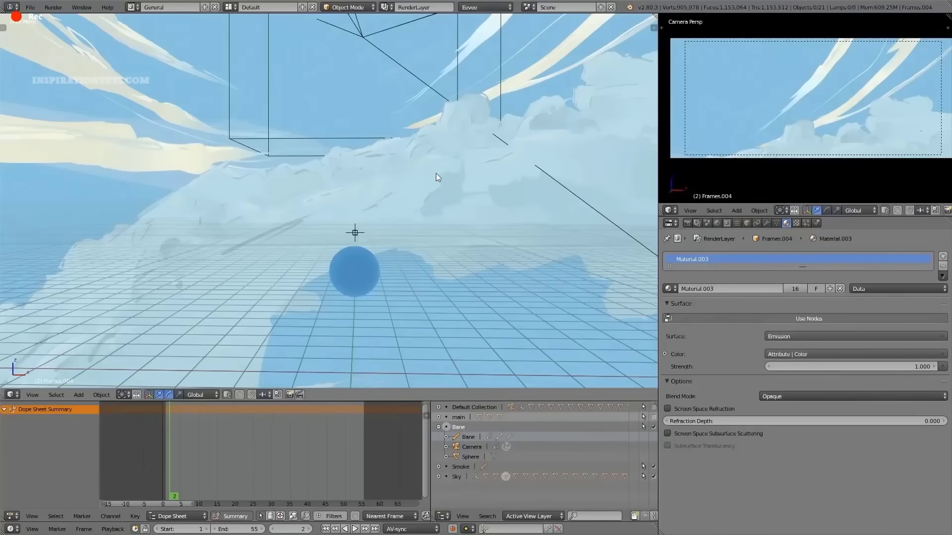
Play the animation of the hero flying above the clouds and blue sphere
key(alt+a)
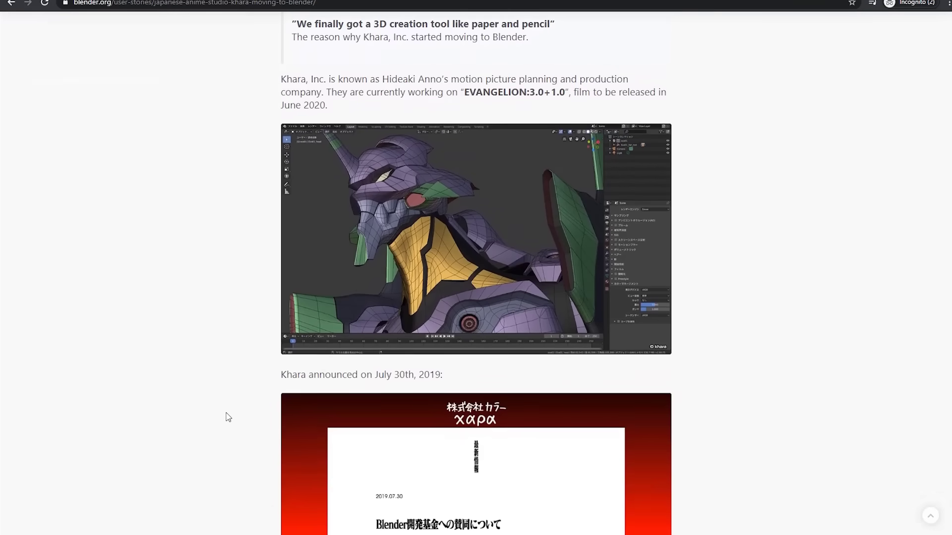
Scroll the Khara user-story page down to the 'Why is Khara moving to Blender?' heading
scroll(228, 416, down, 2)
scroll(228, 416, down, 3)
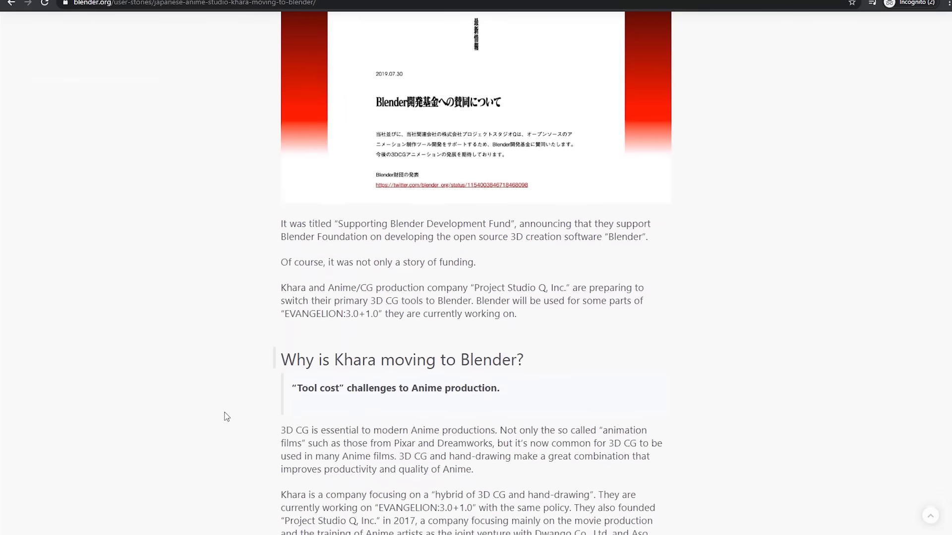
scroll(226, 417, down, 4)
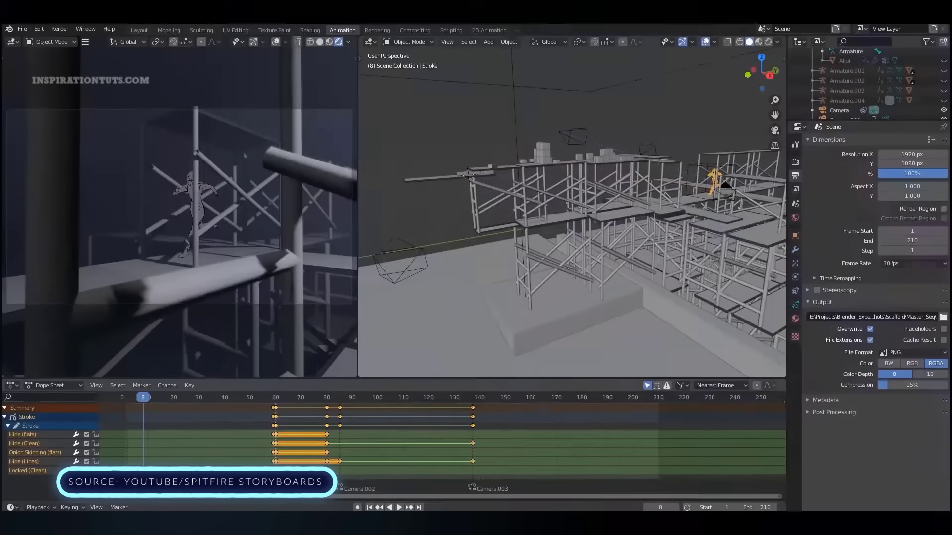
Play the scaffold storyboard shot from frame 8 in the Animation workspace
key(space)
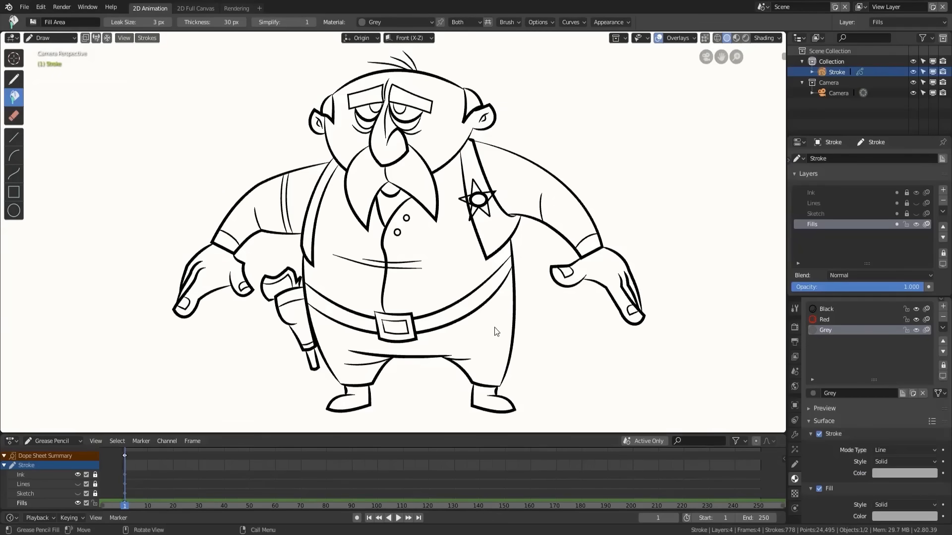
Fill the sheriff's trousers with the Grey material on the Fills layer
click(495, 331)
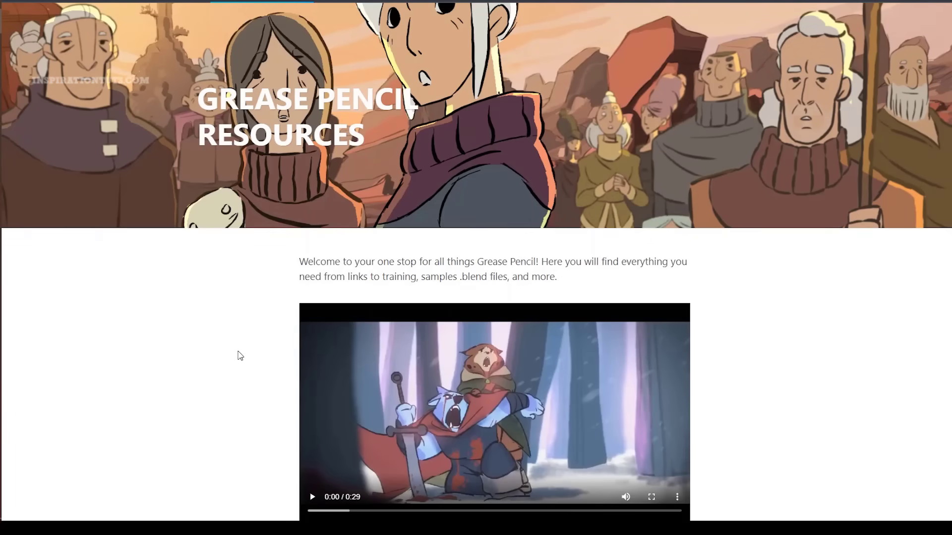
Scroll the Grease Pencil Resources page past downloads and examples to the Fundamentals Course banner
scroll(240, 356, down, 4)
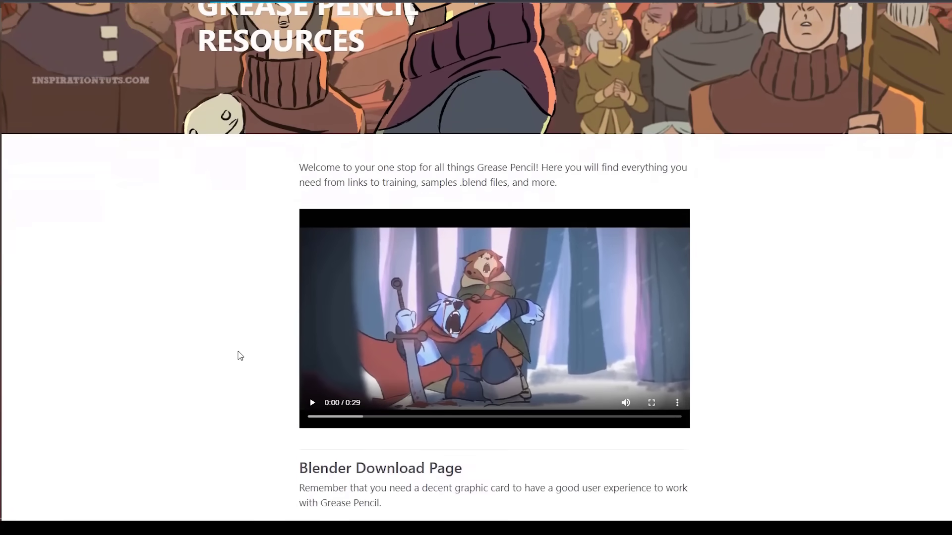
scroll(239, 356, down, 5)
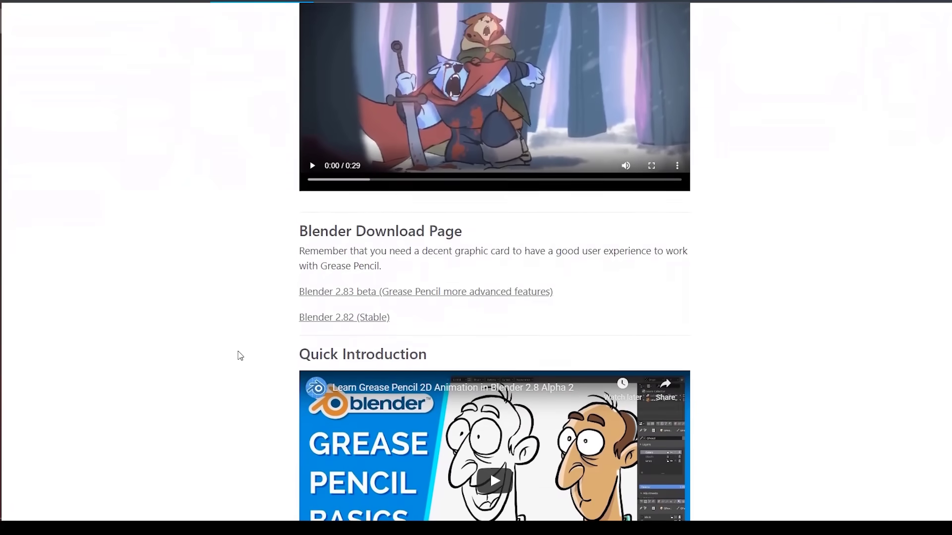
scroll(240, 356, down, 5)
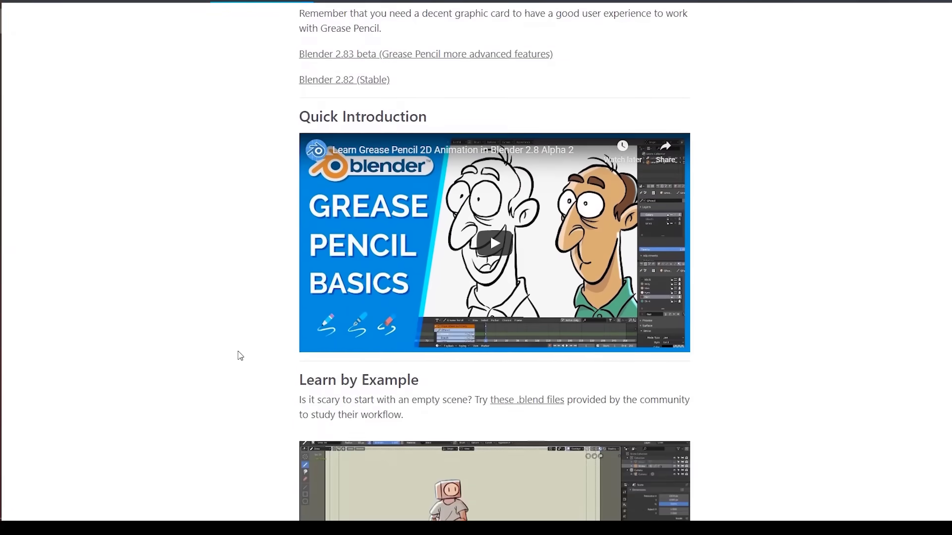
scroll(240, 356, down, 5)
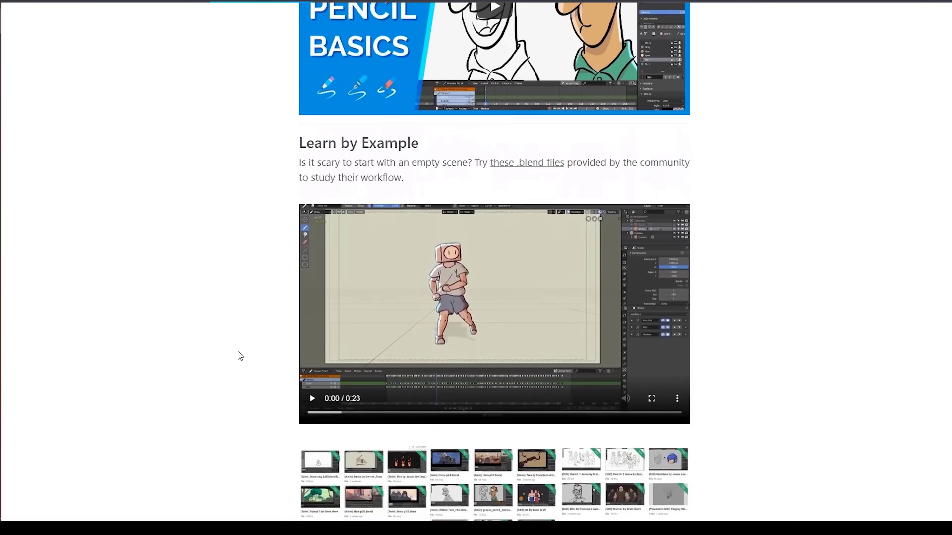
scroll(240, 356, down, 5)
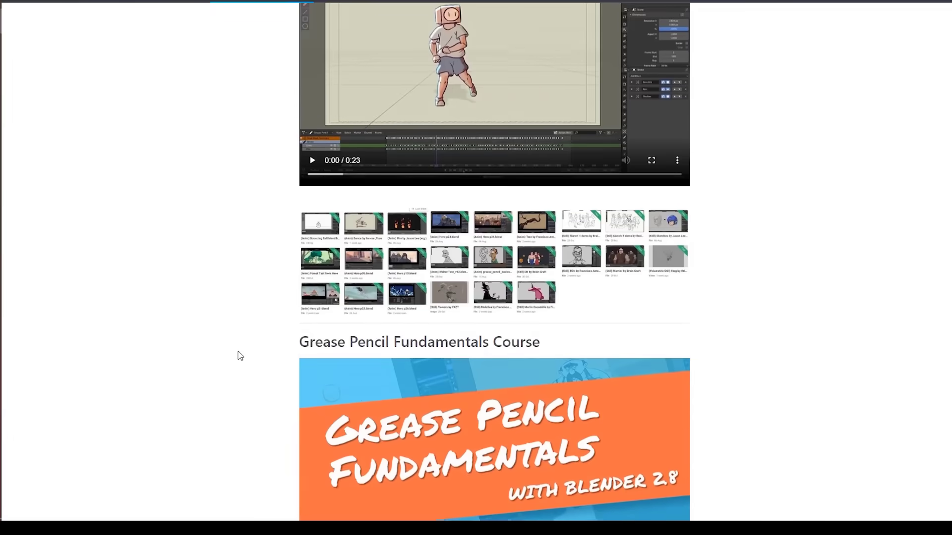
scroll(240, 356, down, 5)
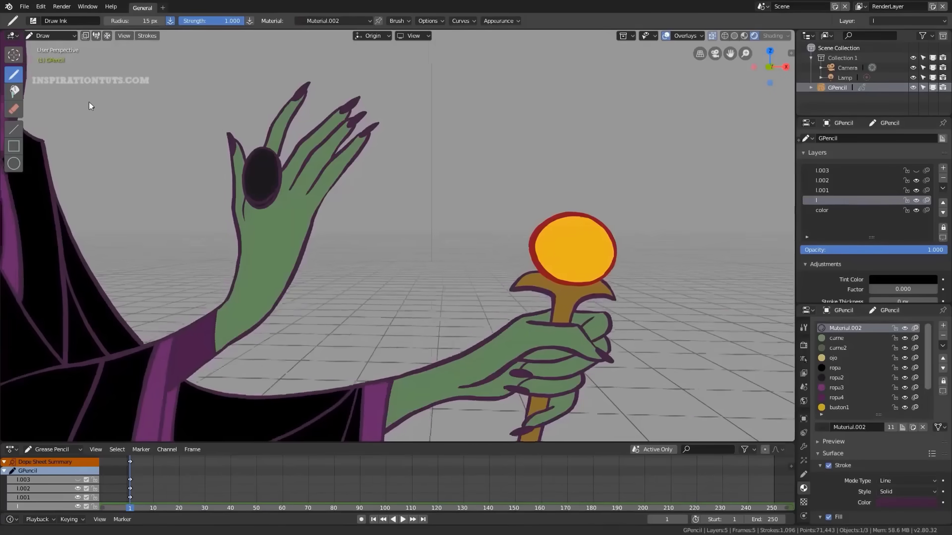
Pan to the character's face and unhide layers lenguadraft through lengua.001 to reveal the blue fill
shift+middle_drag(90, 105, 574, 461)
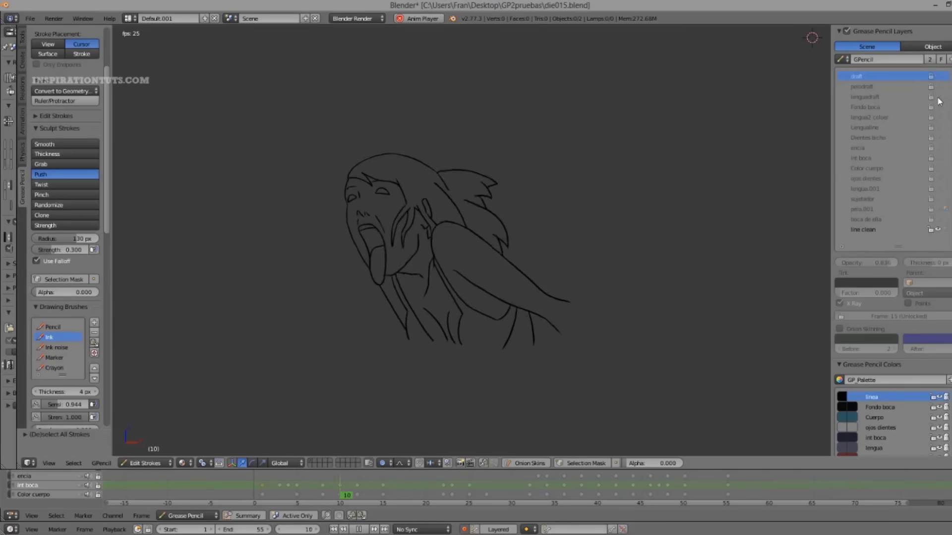
drag(938, 98, 939, 190)
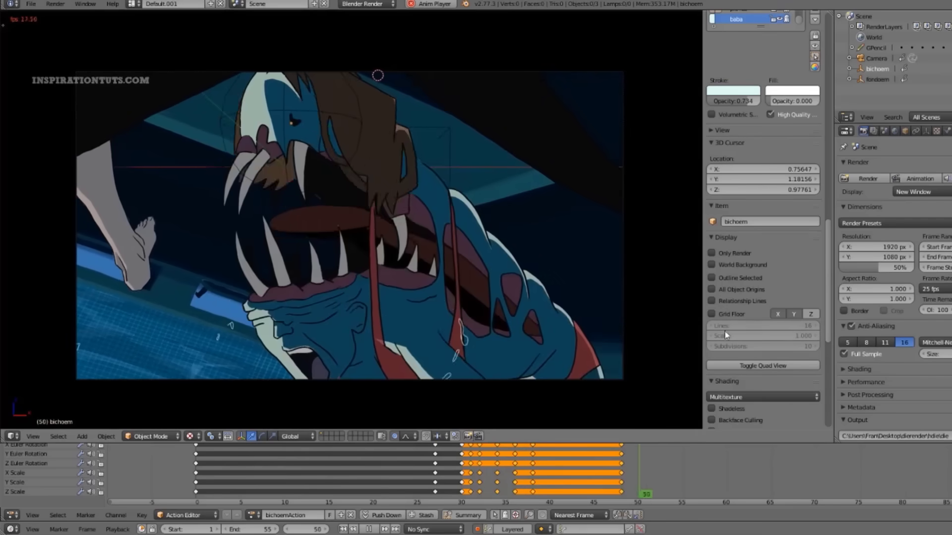
scroll(710, 197, down, 3)
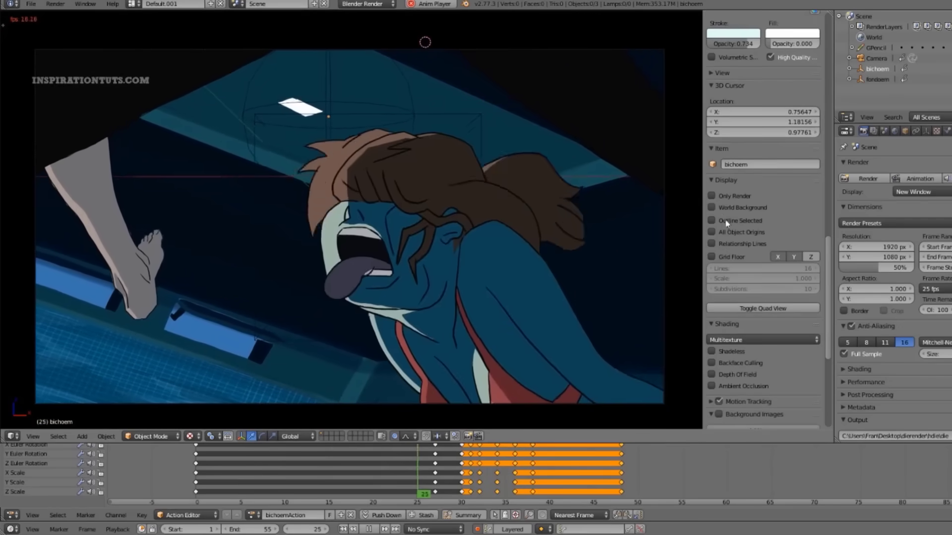
scroll(770, 259, up, 20)
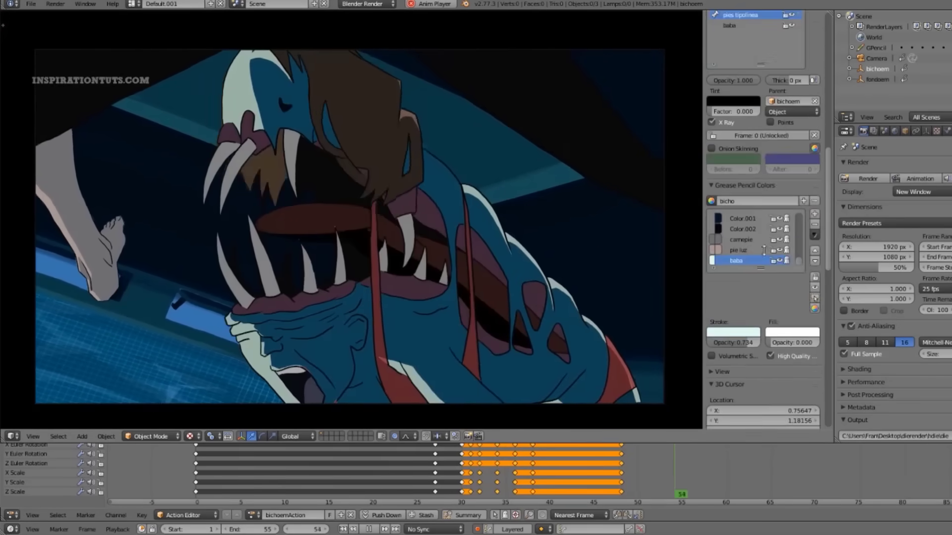
scroll(770, 259, up, 8)
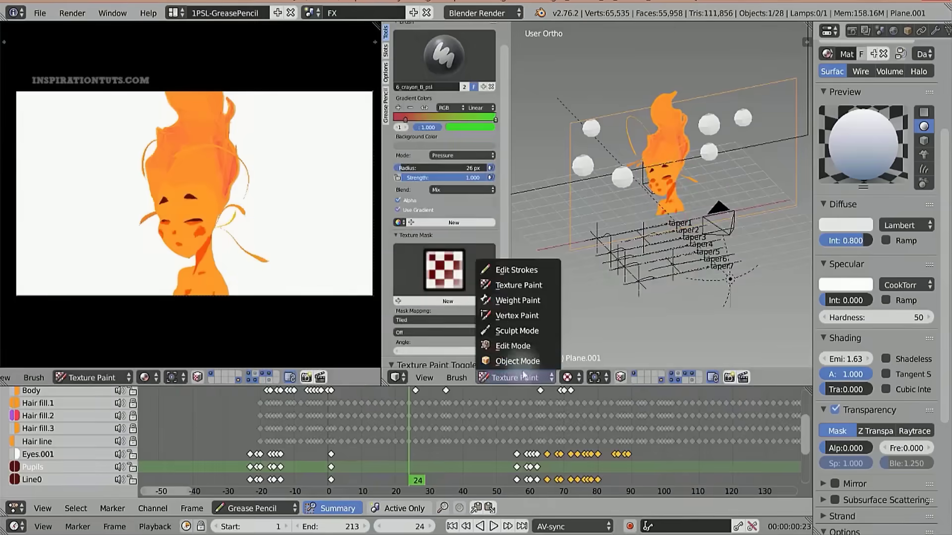
Switch to Object Mode and move the Empty_taper2.001 control empty
click(517, 361)
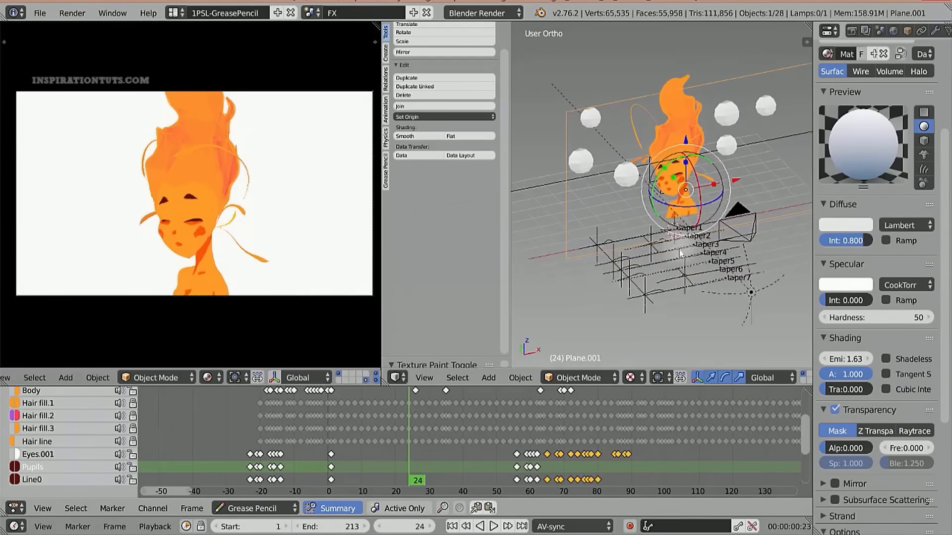
scroll(665, 311, up, 3)
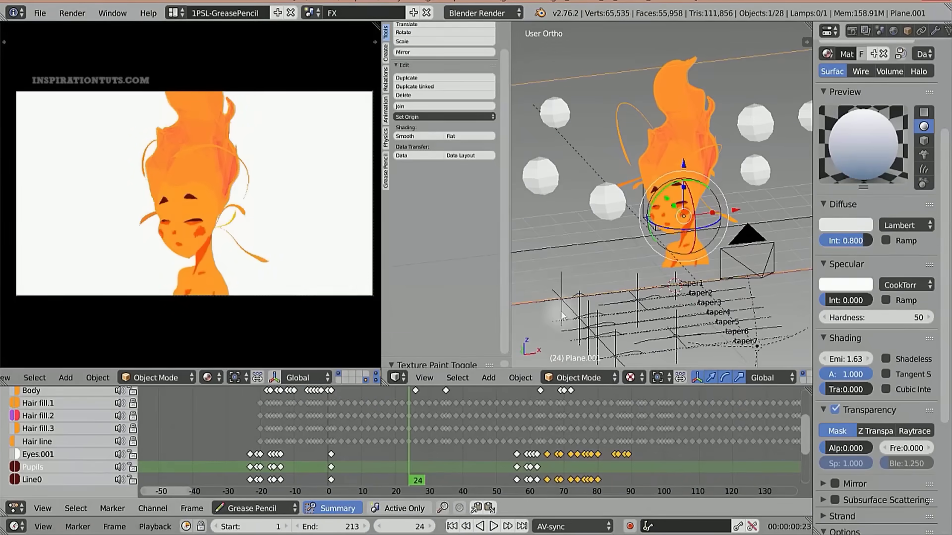
right_drag(562, 316, 622, 294)
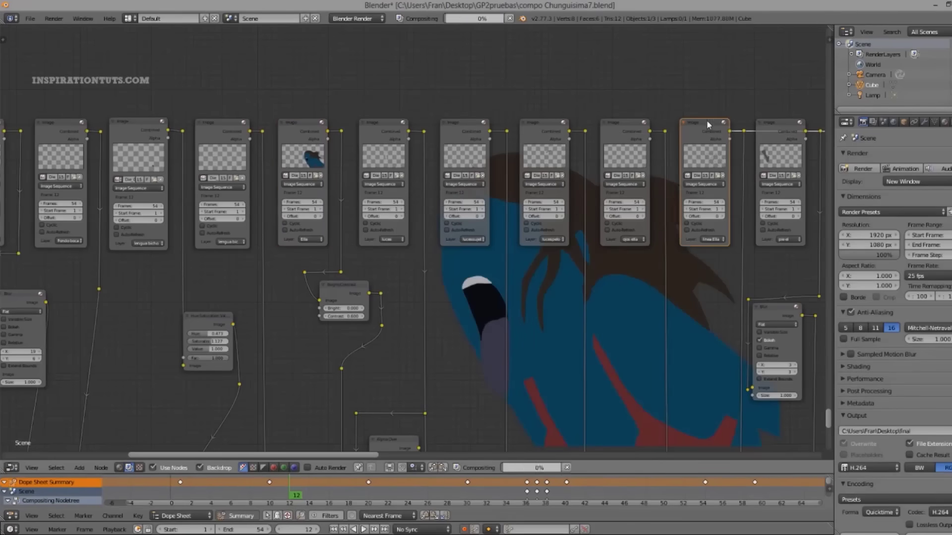
Zoom out and pan the Node Editor to frame the whole compositing tree over the coloured frame
scroll(740, 303, down, 5)
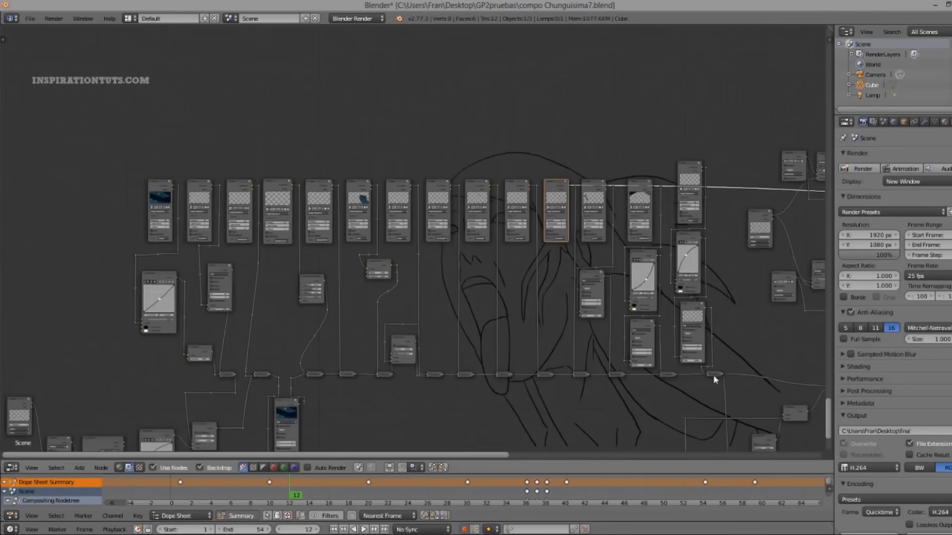
scroll(699, 297, down, 2)
middle_drag(691, 328, 462, 186)
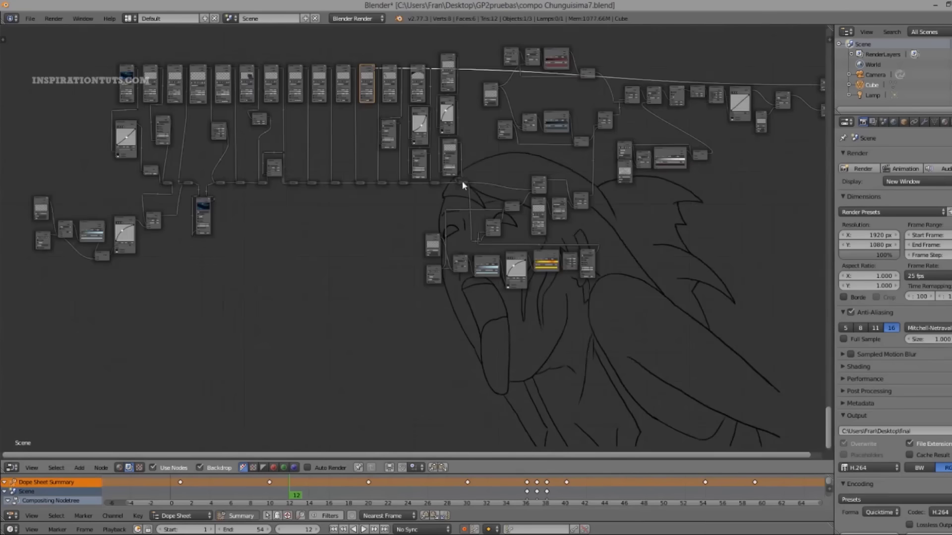
scroll(649, 259, down, 1)
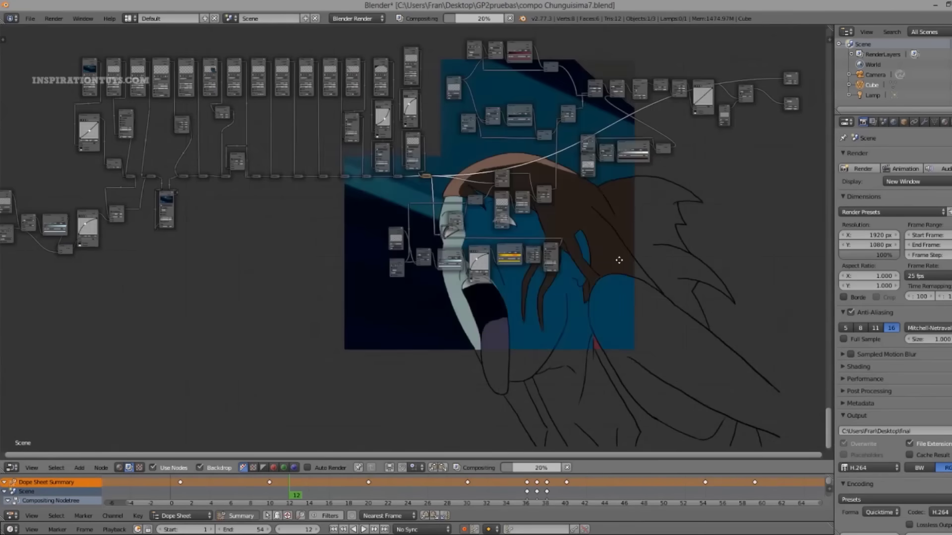
middle_drag(648, 260, 632, 281)
scroll(633, 284, down, 1)
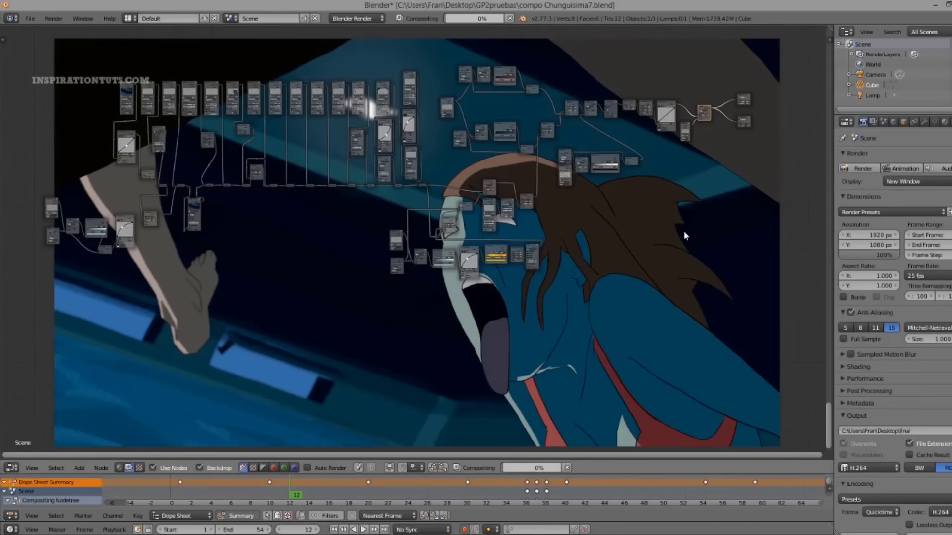
scroll(664, 287, down, 1)
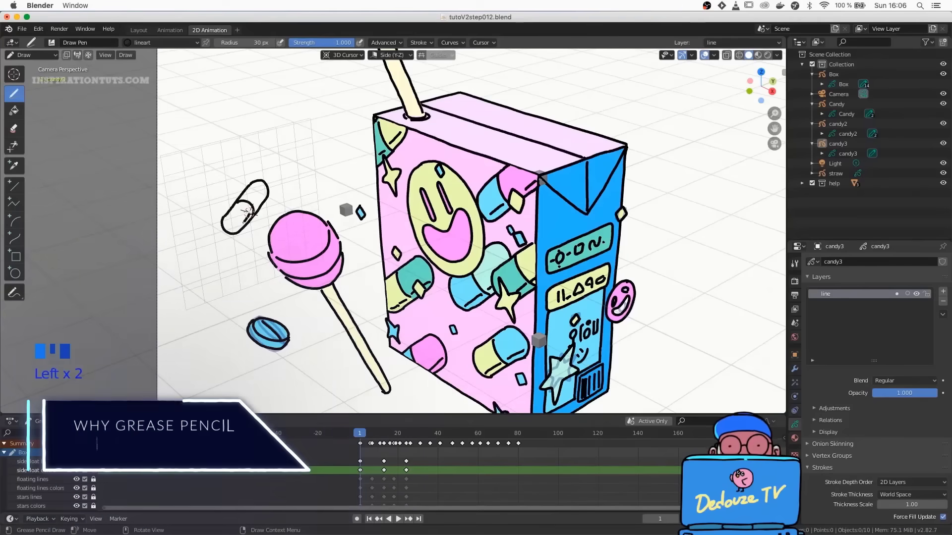
Switch to a side orthographic view of the juice box and step back four frames
key(Tab)
key(KP_3)
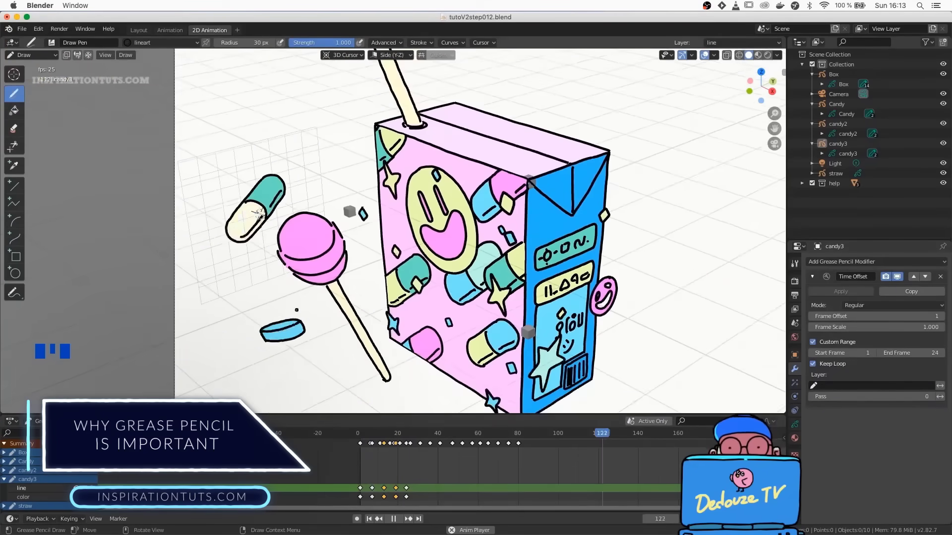
key(Left)
key(Left)
key(Left)
key(Left)
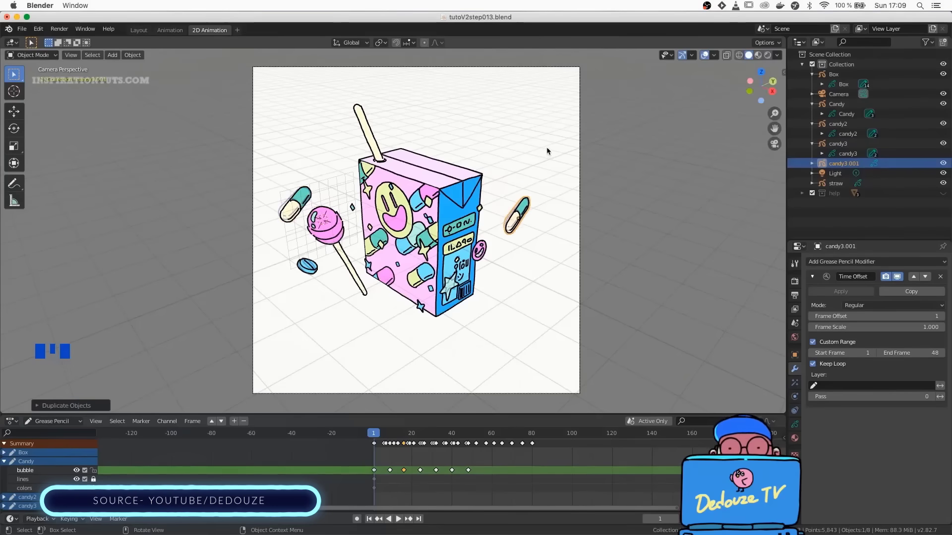
Rotate the duplicated pill around the vertical axis, then reselect the candy3 pill
key(r)
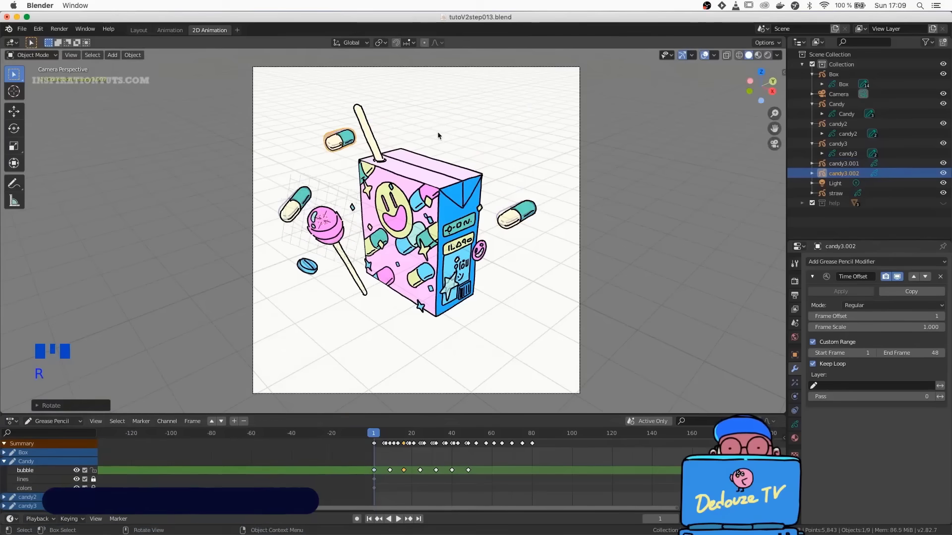
click(295, 203)
click(381, 434)
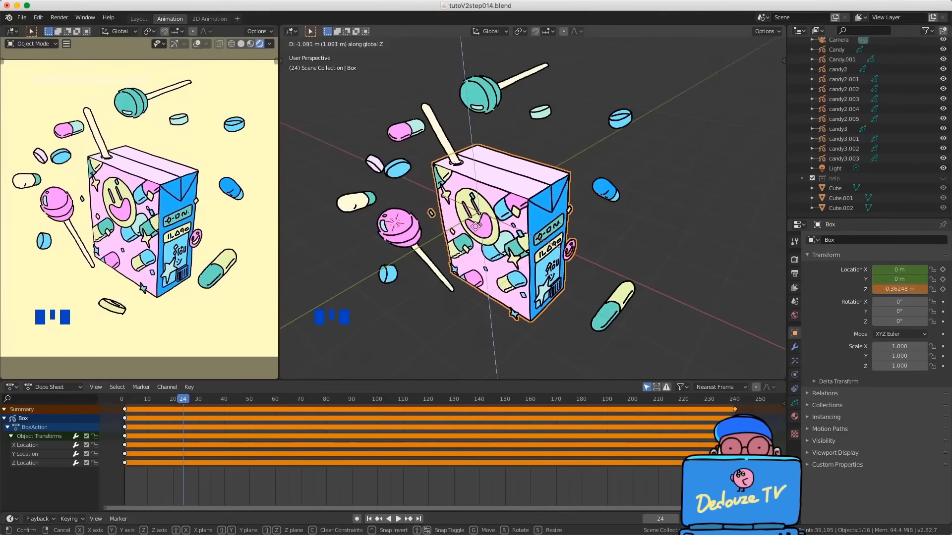
Insert an Available keyframe on the juice box at frame 24, then move those keys to frame 48
key(i)
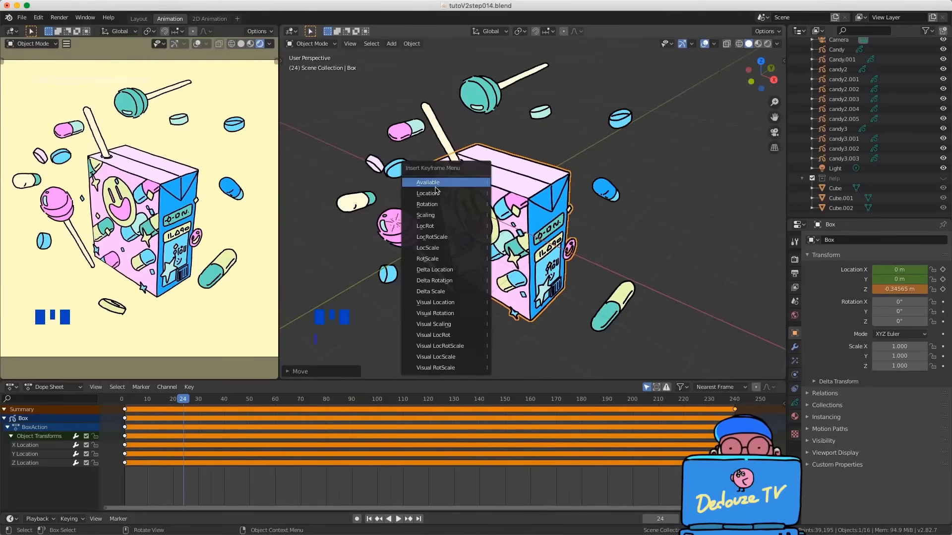
click(435, 193)
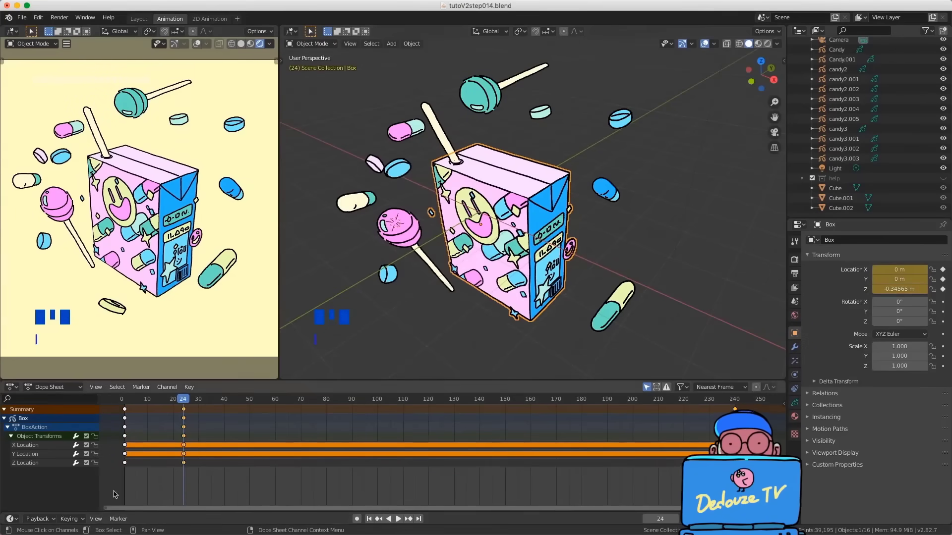
drag(169, 400, 246, 430)
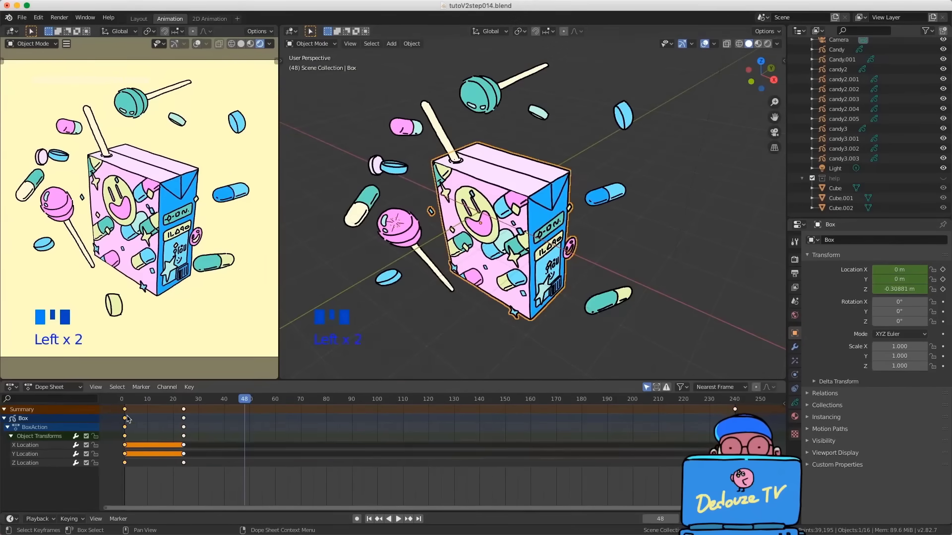
click(253, 458)
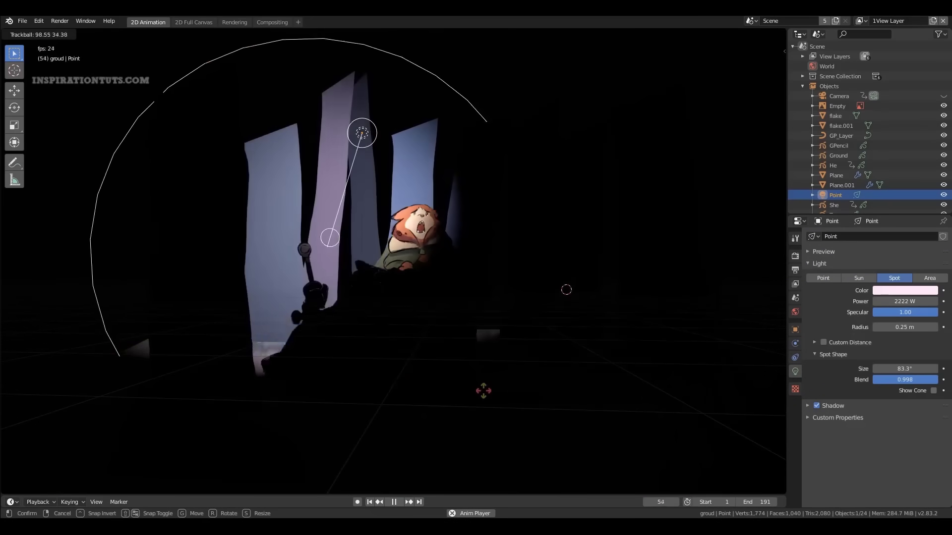
Duplicate the spot light and make the copy red
click(904, 290)
key(shift+d)
click(541, 271)
click(905, 289)
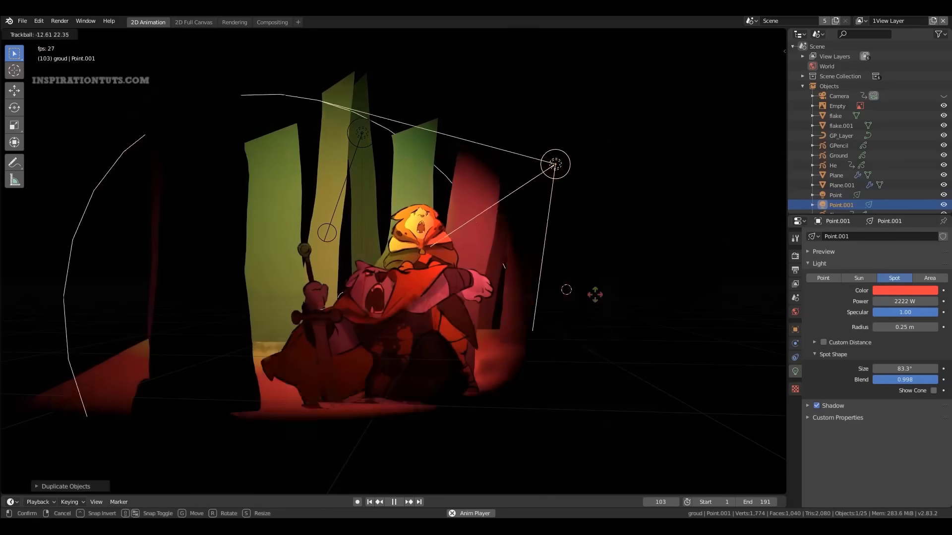
click(554, 288)
Duplicate the red spot light and place the copy up and to the right
right_click(525, 304)
click(524, 304)
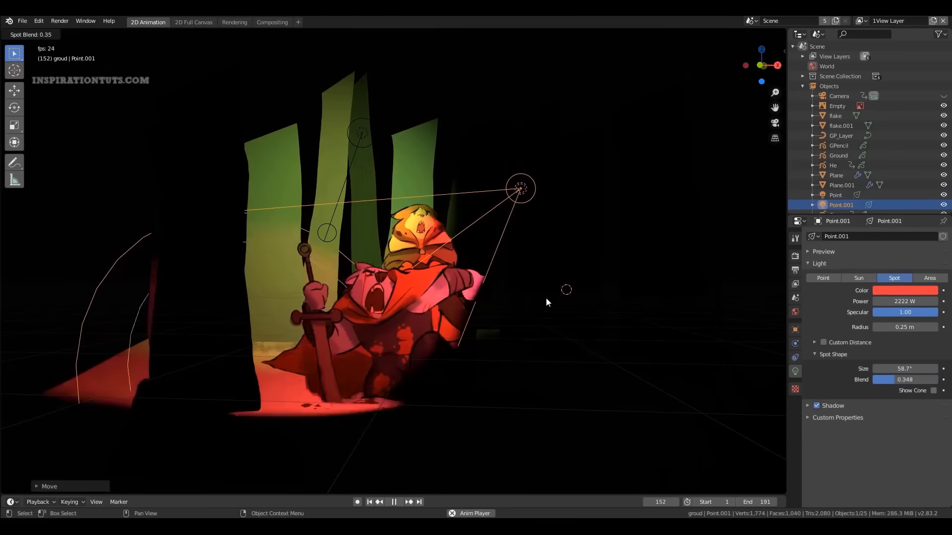
click(546, 302)
key(shift+d)
click(650, 248)
Widen the new light's cone to 110°, make it blue, and aim it at the right-hand trees
right_click(651, 246)
click(650, 244)
click(904, 290)
click(905, 183)
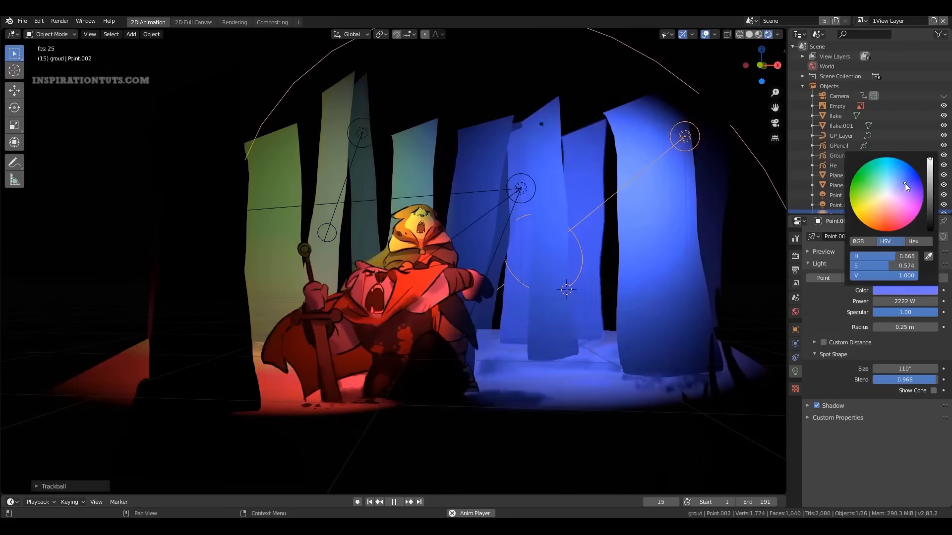
key(r)
key(r)
click(602, 311)
middle_drag(602, 311, 607, 287)
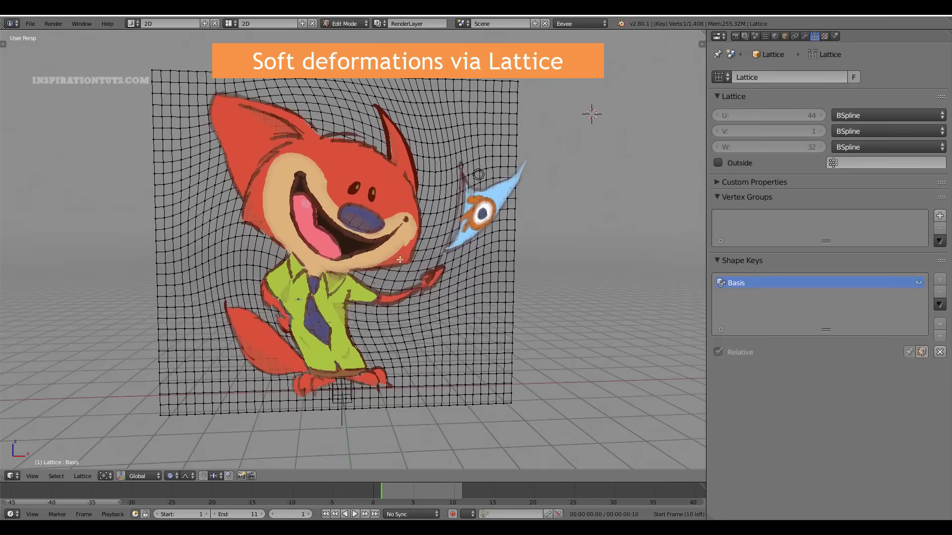
Select the lattice columns surrounding the fox's flag
key(Tab)
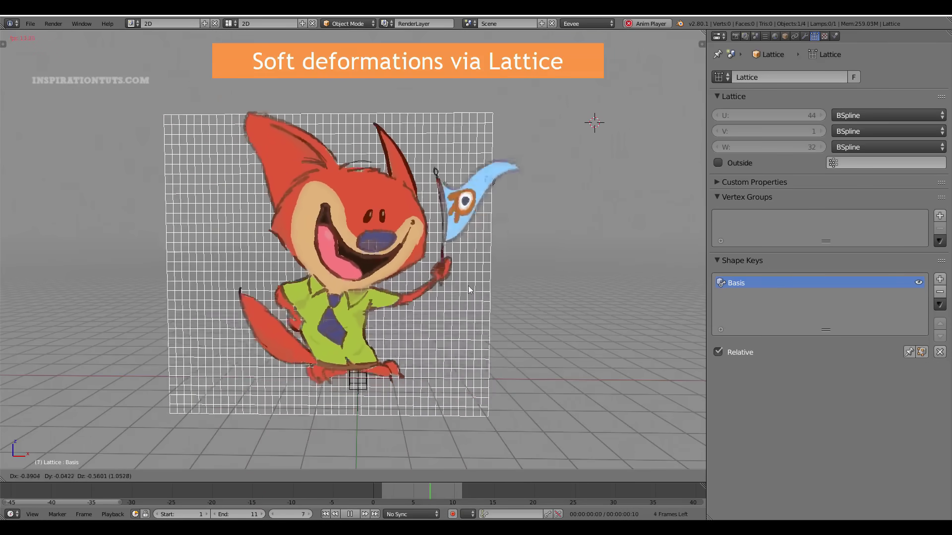
right_click(461, 293)
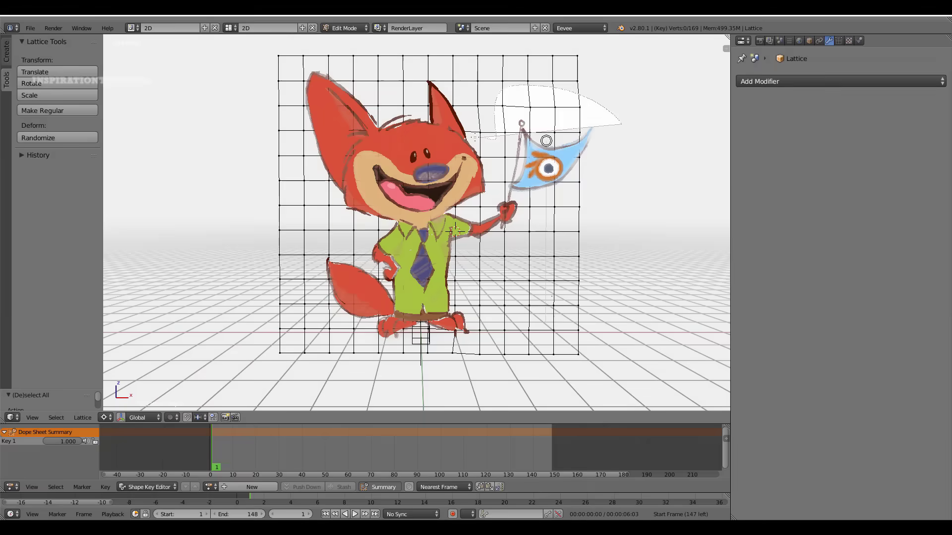
mouse_move(475, 137)
ctrl+mouse_down()
mouse_move(575, 292)
mouse_move(623, 176)
ctrl+mouse_up()
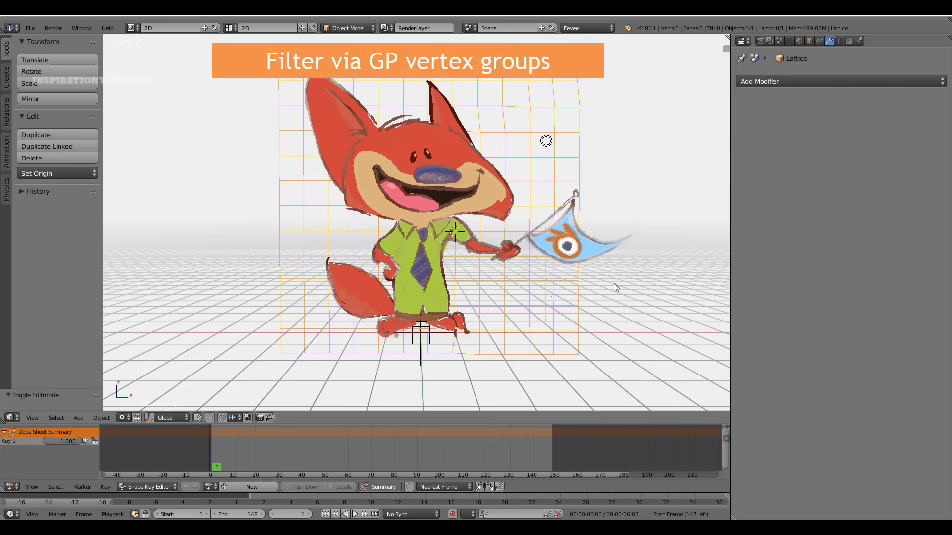
Restrict the drawing's Lattice modifier to a single vertex group and edit the lattice points
right_click(431, 343)
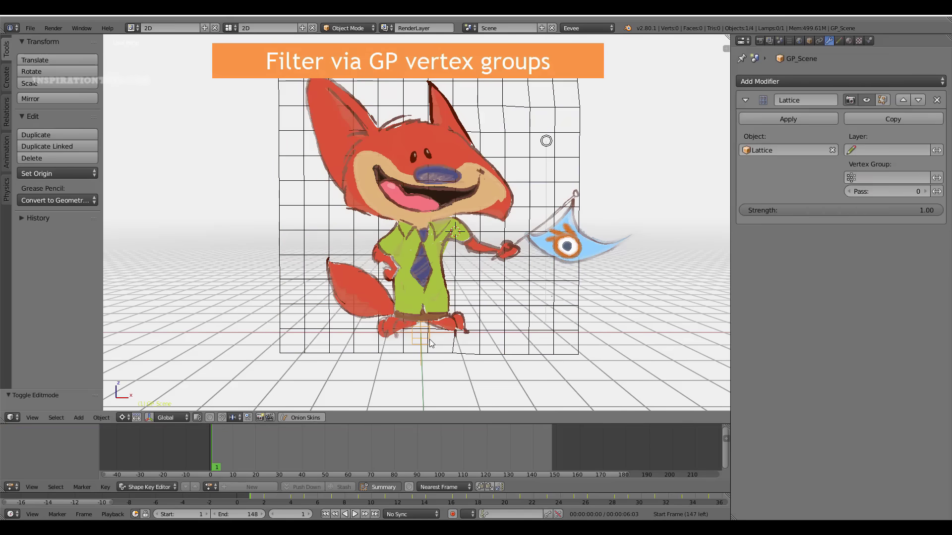
click(886, 177)
click(842, 195)
right_click(579, 218)
key(Tab)
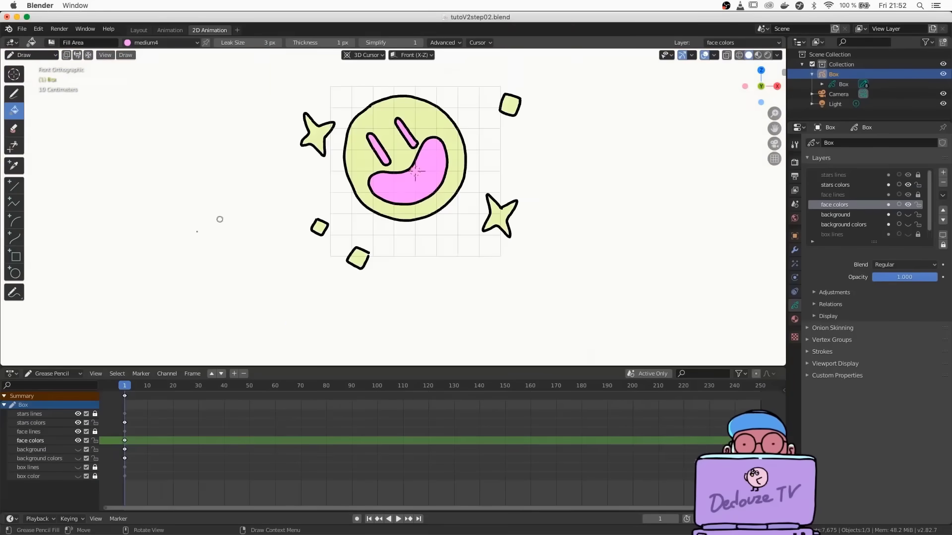
Unhide the background and box layers, view the juice box from the side, and play the animation
drag(77, 476, 78, 450)
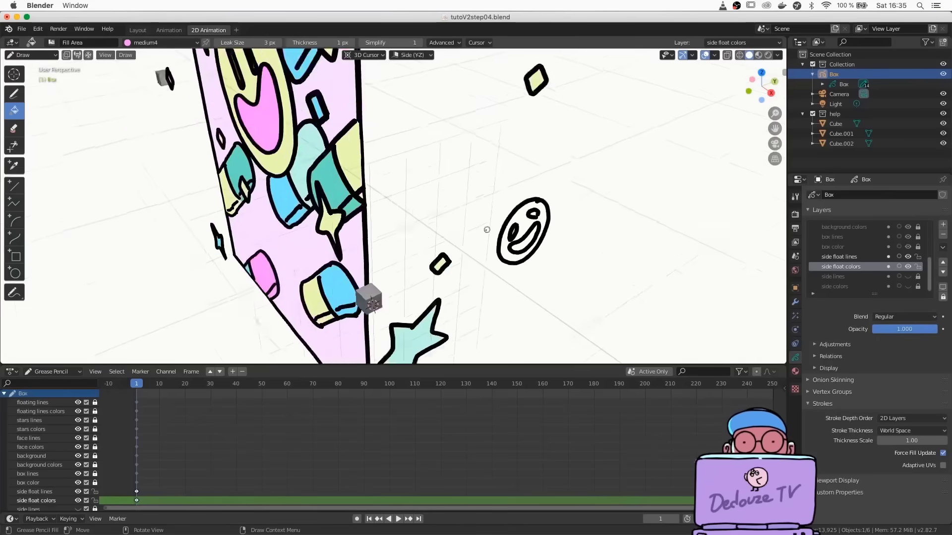
alt+shift+drag(486, 227, 517, 140)
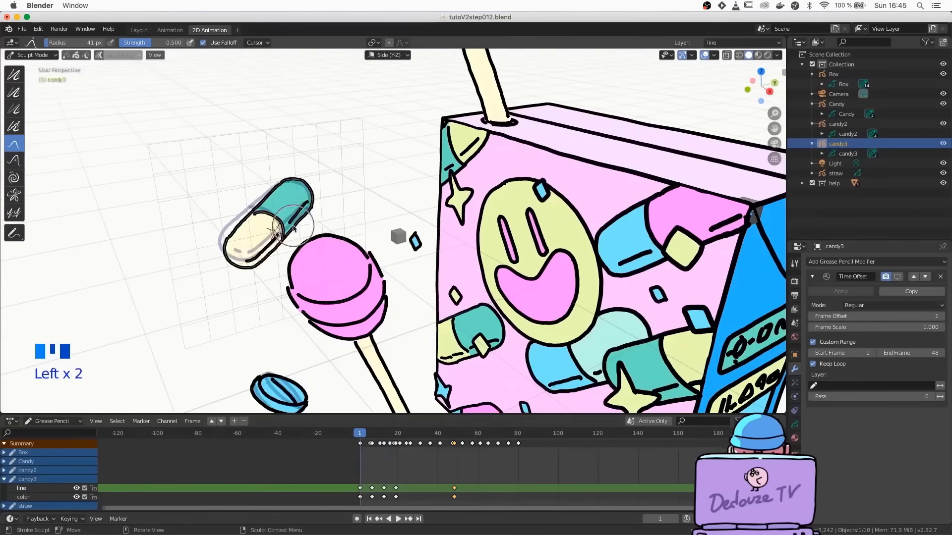
key(Left)
key(Left)
key(space)
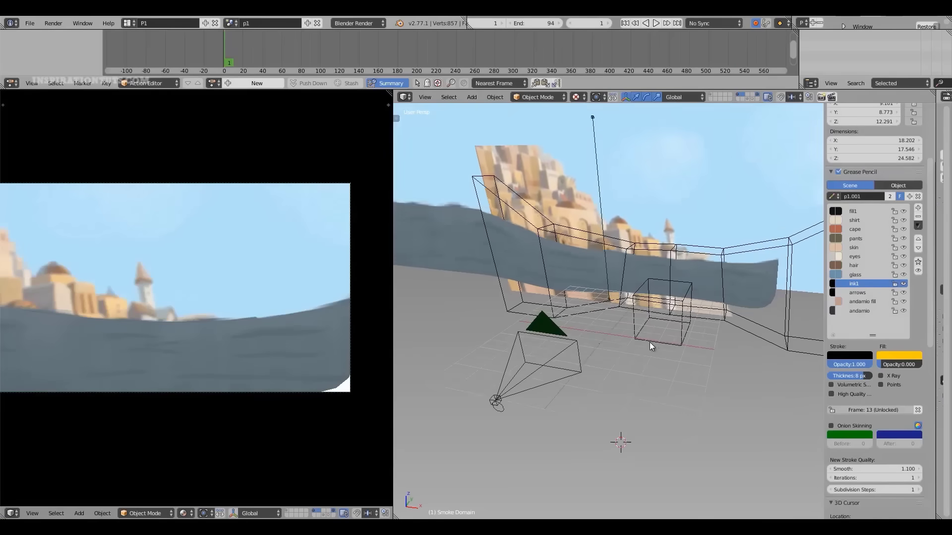
Play the storyboard shot of the boy flying past the city rooftops
key(alt+a)
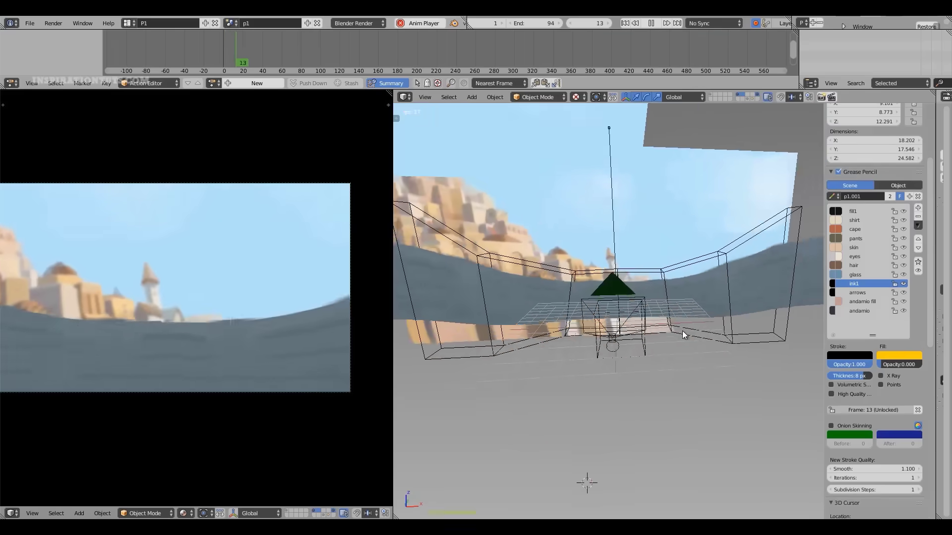
Move the icosphere and stop the playback
right_click(466, 373)
key(g)
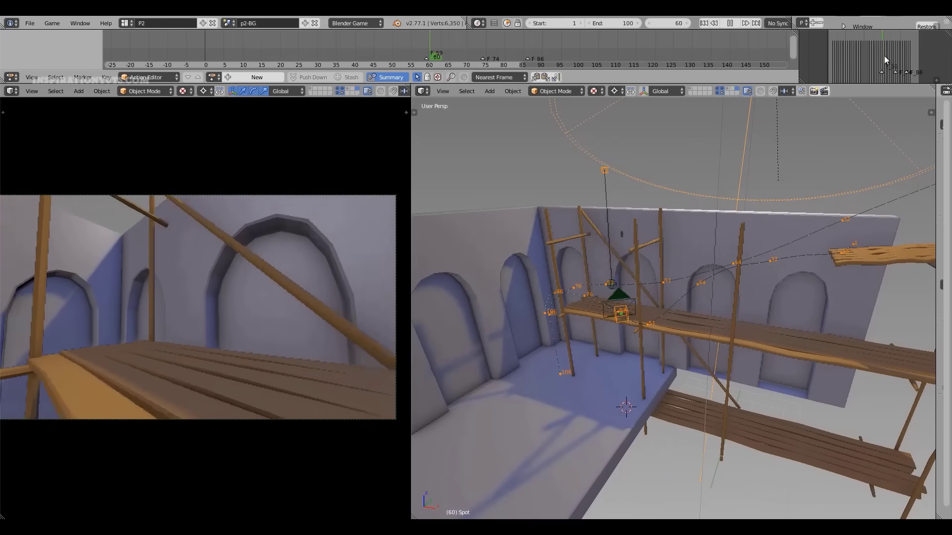
key(alt+a)
Make woods ink the active layer and stop playback at frame 62
middle_drag(763, 337, 742, 376)
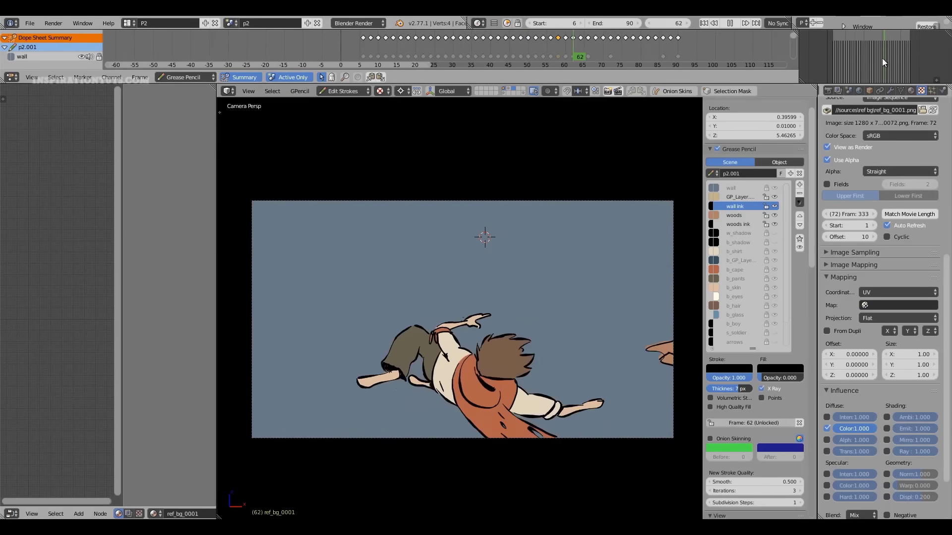
click(739, 224)
key(alt+a)
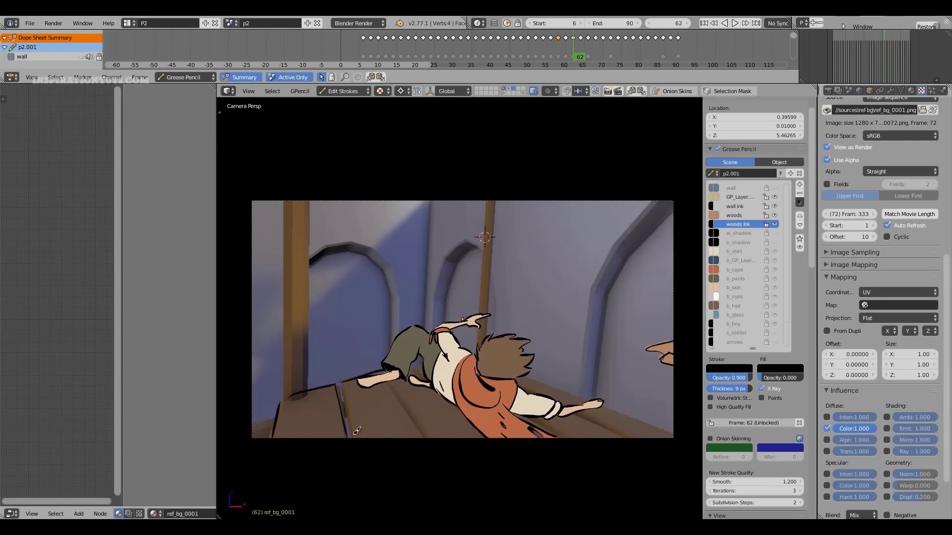